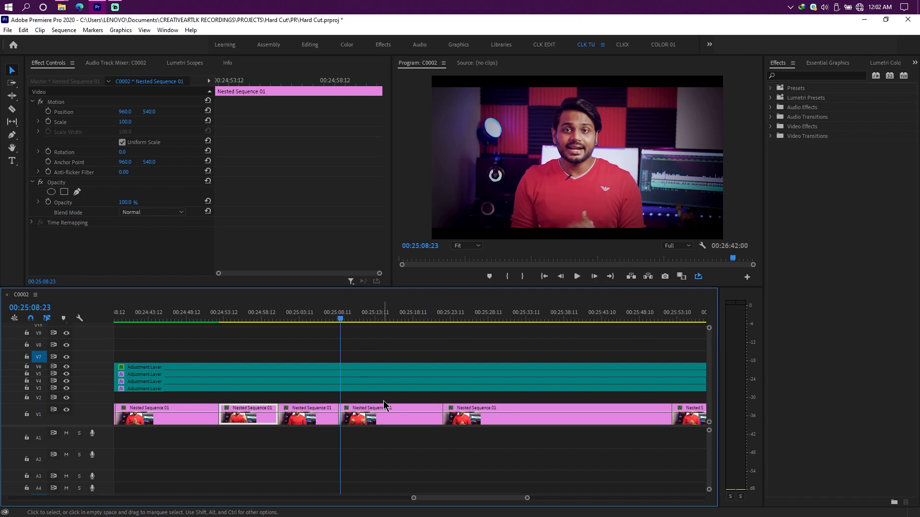
Step: Examine the hard cuts between the nested sequence clips along track V1
scroll(382, 405, "down", 2)
scroll(379, 413, "down", 1)
scroll(379, 415, "down", 1)
scroll(379, 415, "down", 2)
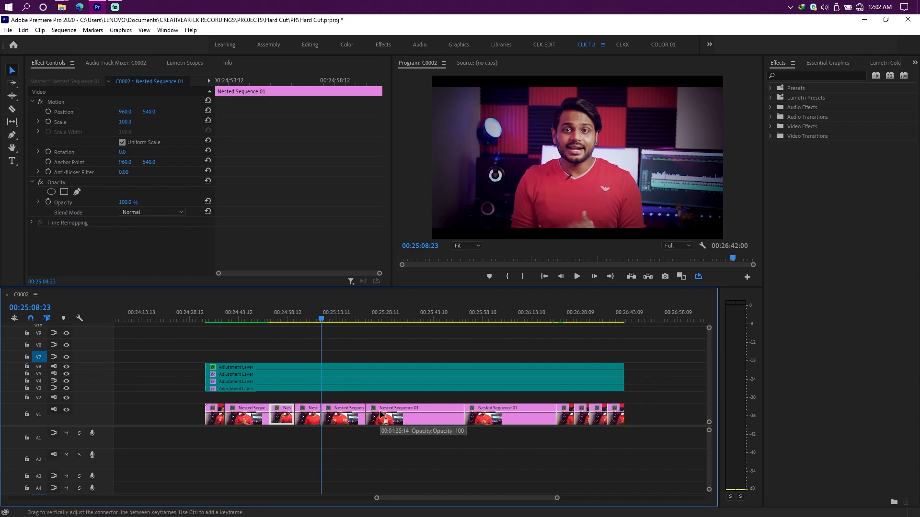
scroll(565, 445, "up", 2)
scroll(582, 438, "up", 1)
scroll(582, 439, "down", 1)
left_click(543, 417)
left_click(513, 416)
left_click(543, 422)
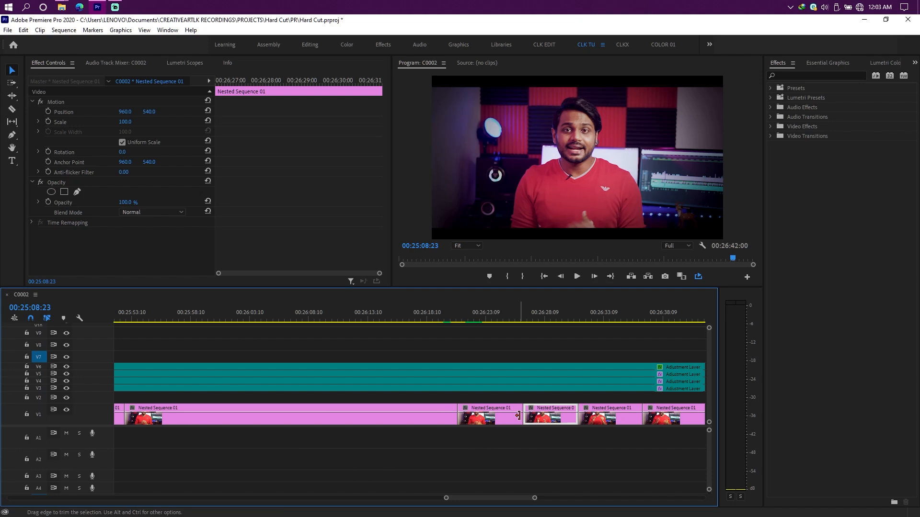
scroll(535, 417, "down", 3)
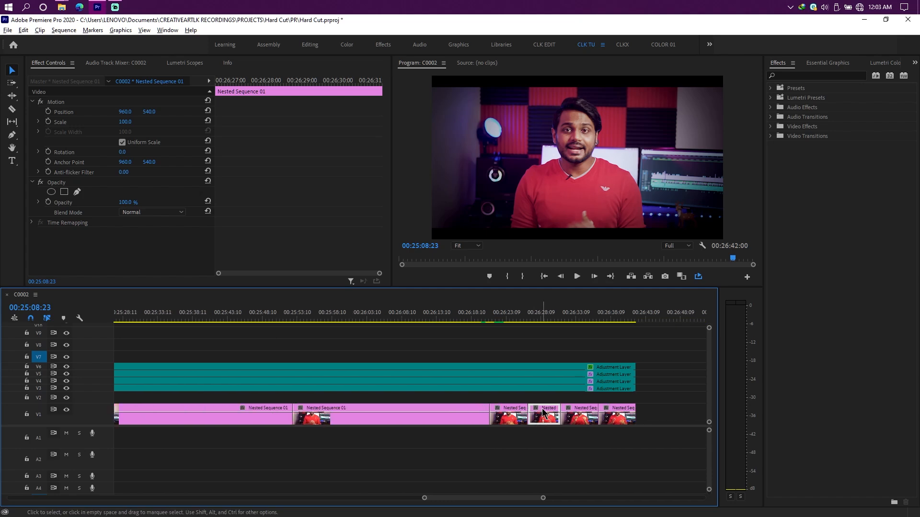
scroll(544, 411, "down", 3)
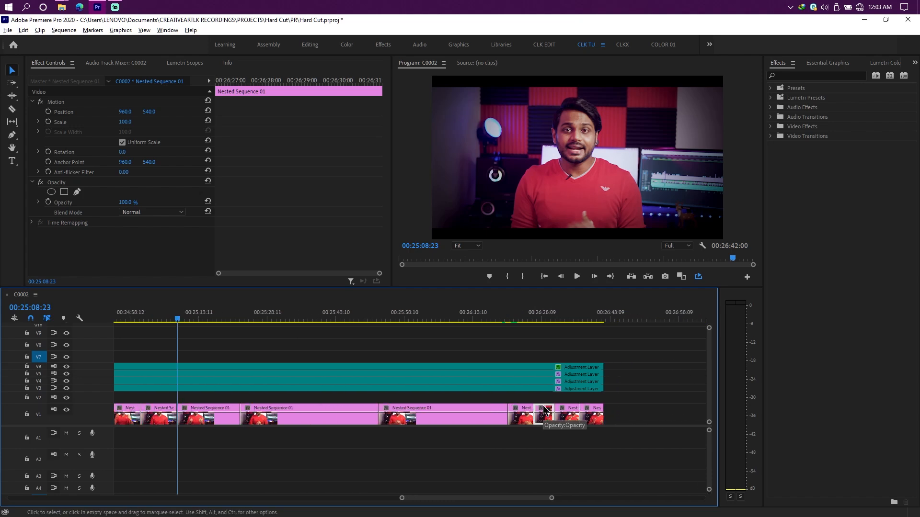
scroll(544, 410, "up", 3)
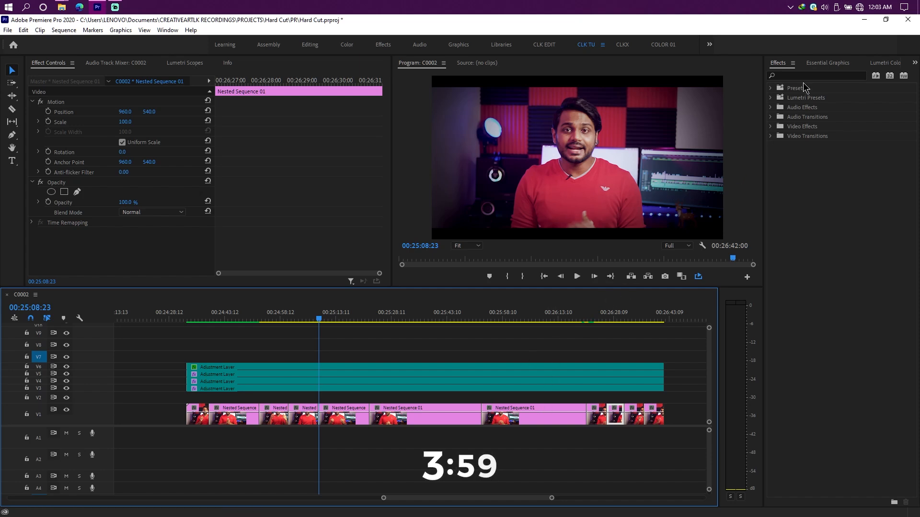
Step: Set the Dip to White dissolve as the default video transition
left_click(780, 65)
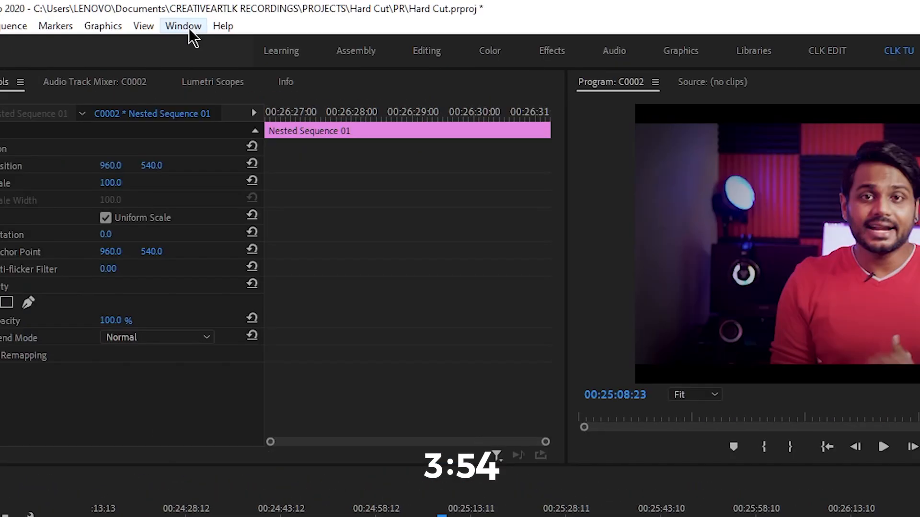
left_click(184, 27)
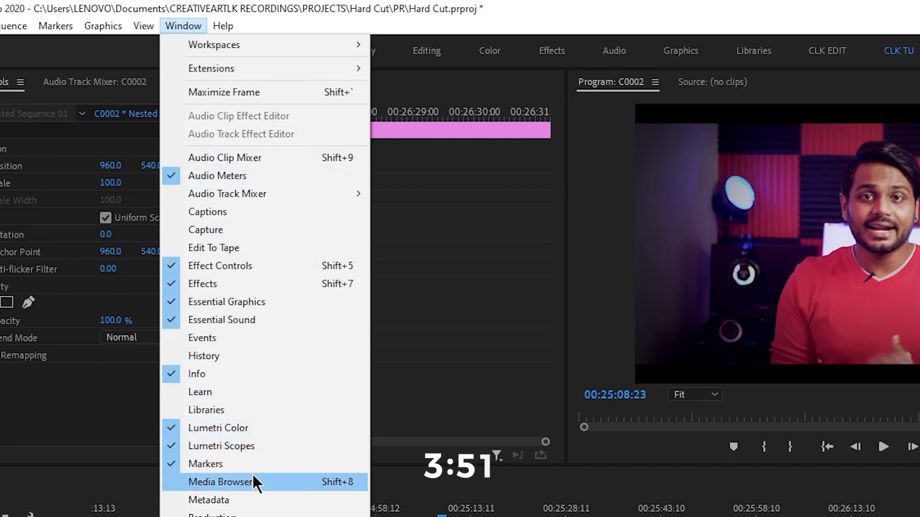
left_click(857, 286)
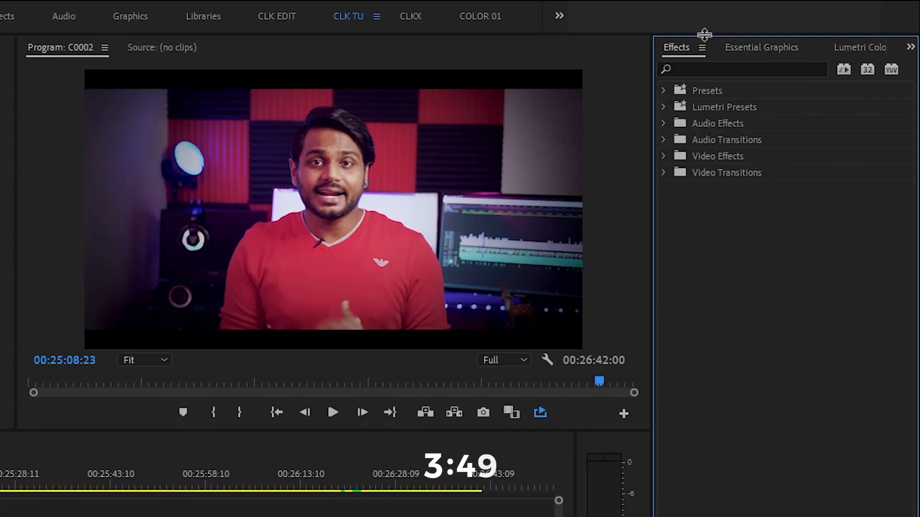
left_click(665, 172)
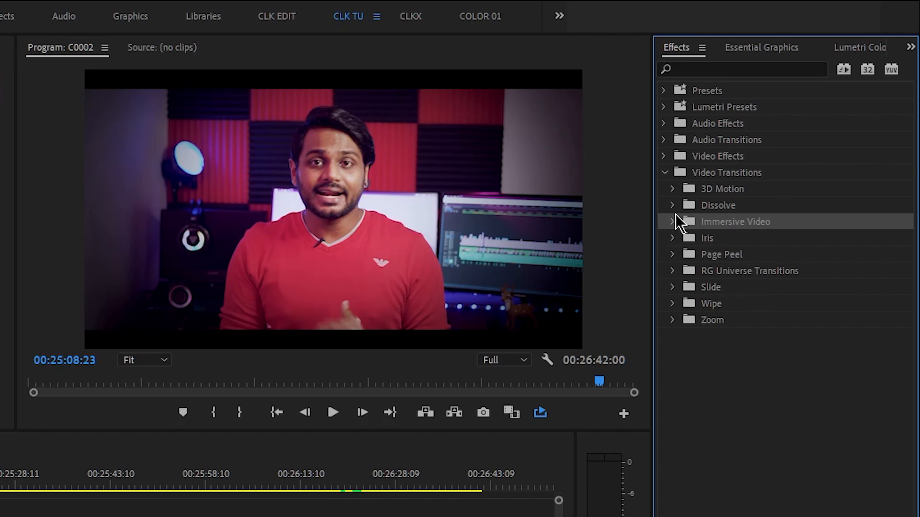
left_click(676, 208)
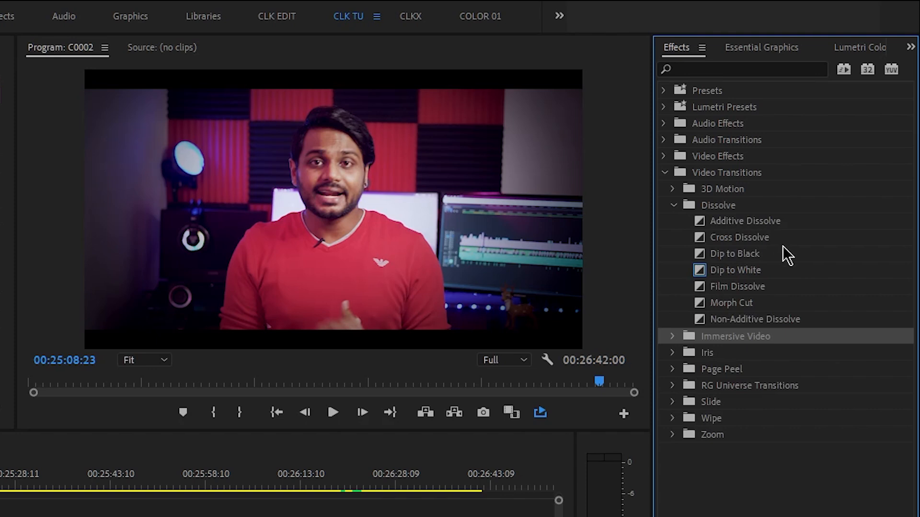
left_click(745, 271)
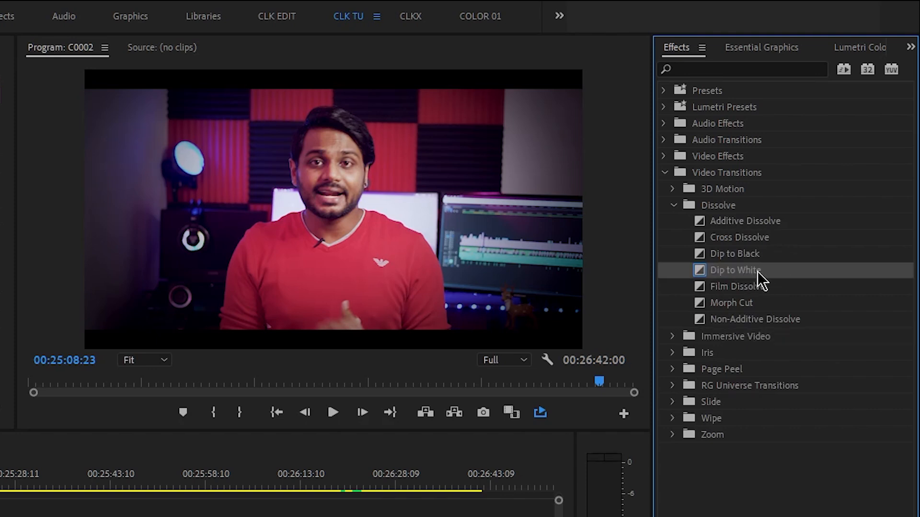
right_click(729, 271)
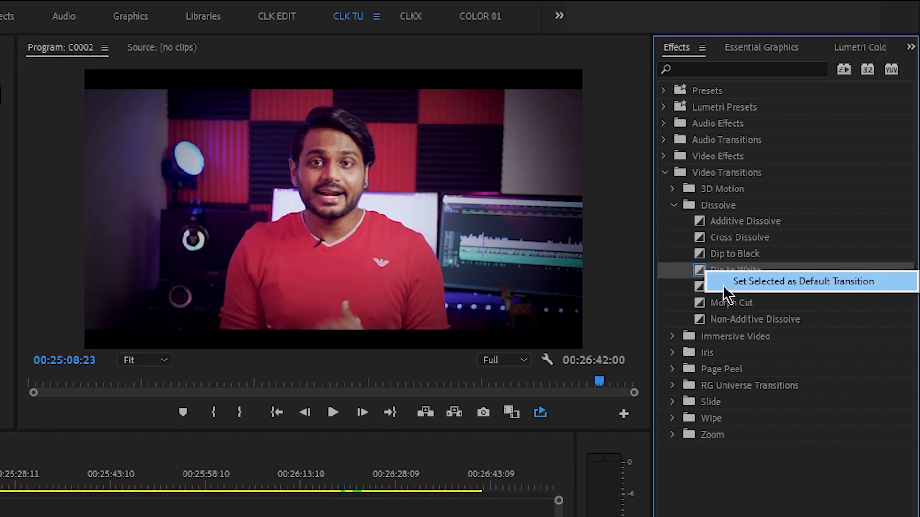
left_click(722, 286)
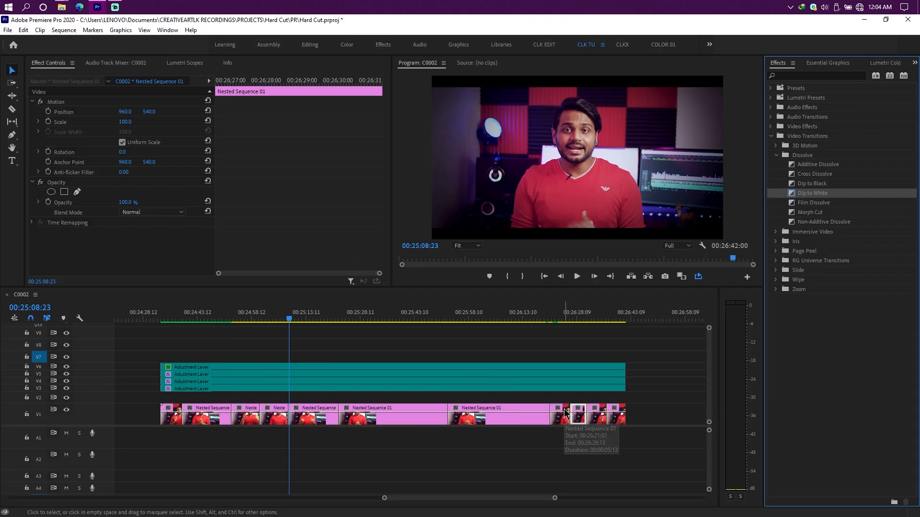
Step: Move the last nested clip on V1 into the empty area beyond the end of the adjustment layers
scroll(605, 424, "up", 2)
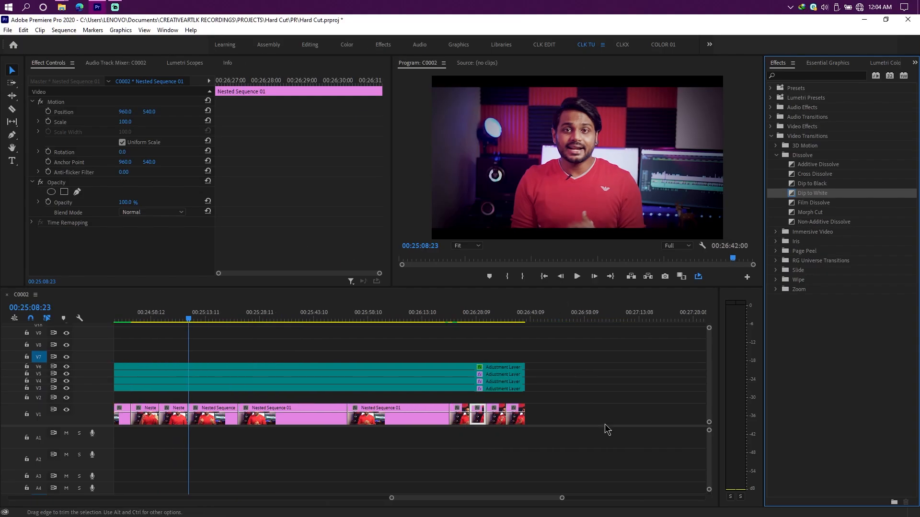
scroll(562, 435, "down", 1)
left_click_drag(493, 418, 568, 432)
scroll(562, 435, "up", 2)
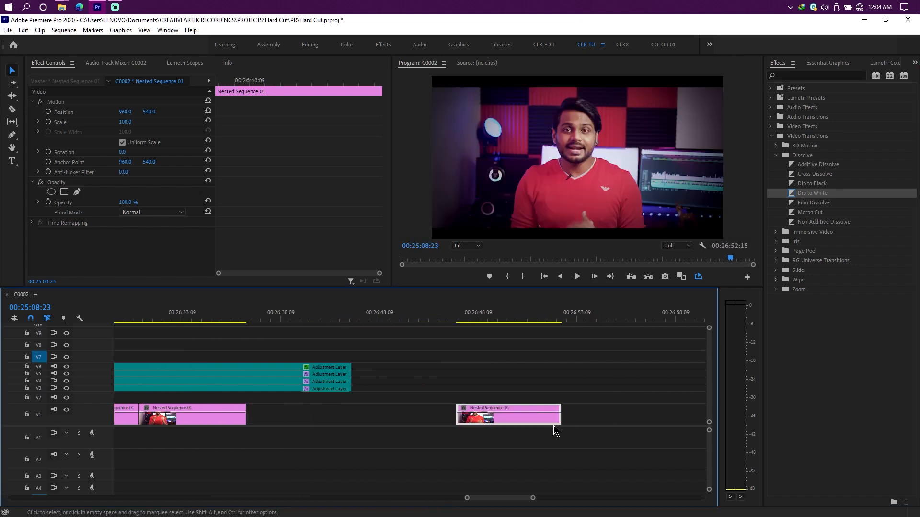
Step: Apply the default Dip to White transition to both ends of the isolated nested clip and inspect each transition's settings
left_click_drag(590, 393, 444, 433)
scroll(458, 425, "up", 5)
left_click(437, 414)
scroll(471, 449, "down", 2)
scroll(470, 443, "down", 5)
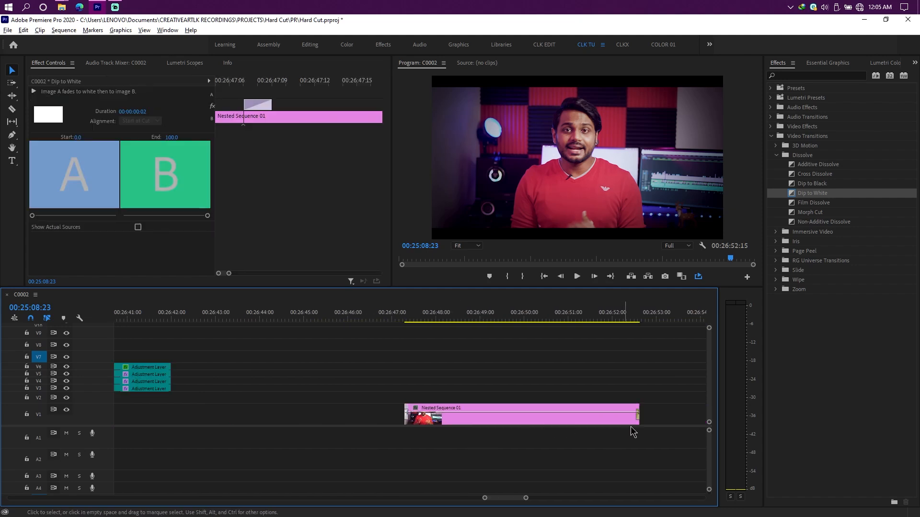
left_click(677, 415)
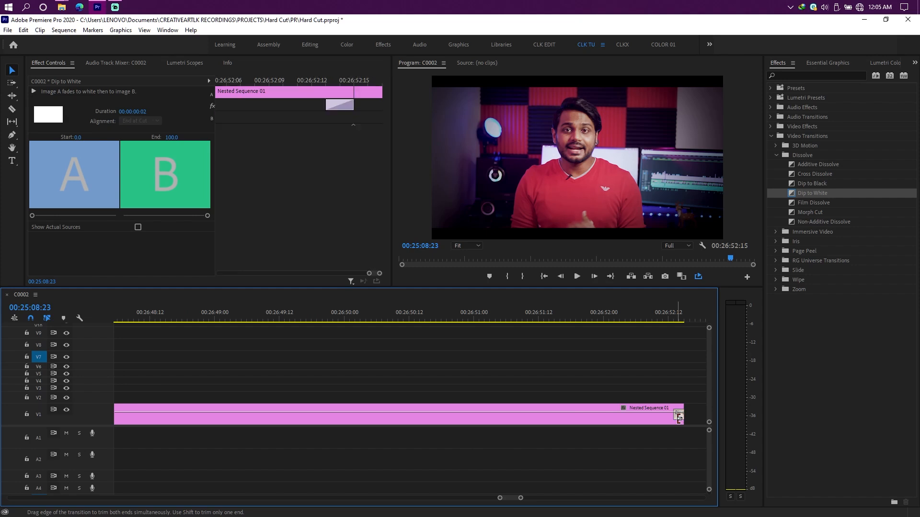
scroll(651, 424, "down", 4)
Step: Undo the test transitions and the move of the last nested clip
key("ctrl+z")
key("ctrl+z")
key("ctrl+z")
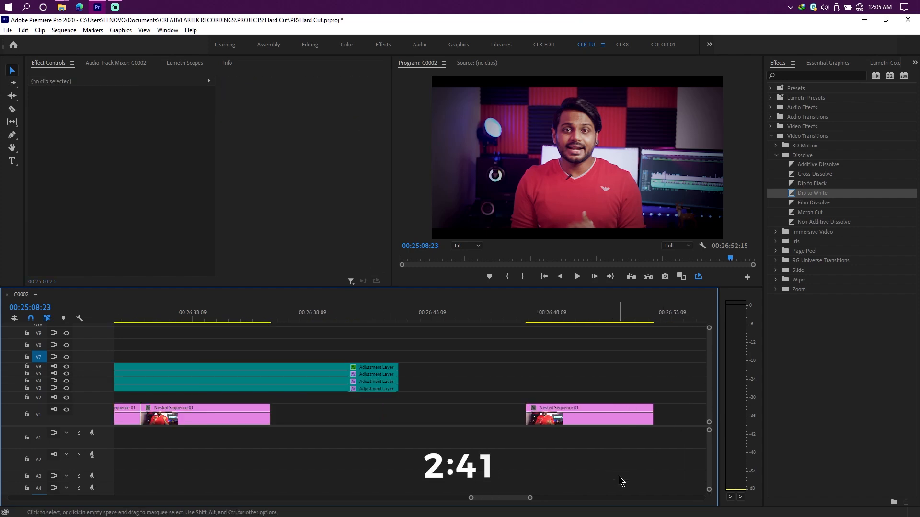
scroll(475, 442, "down", 4)
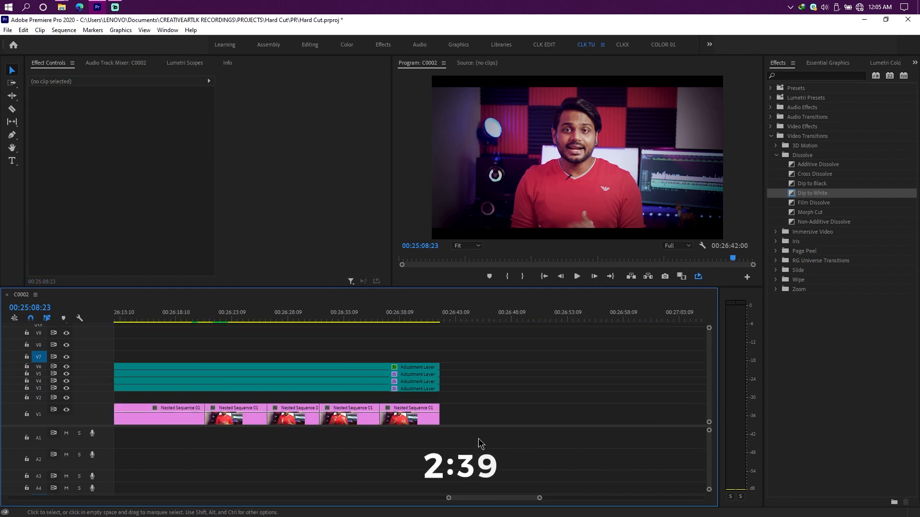
scroll(478, 438, "up", 2)
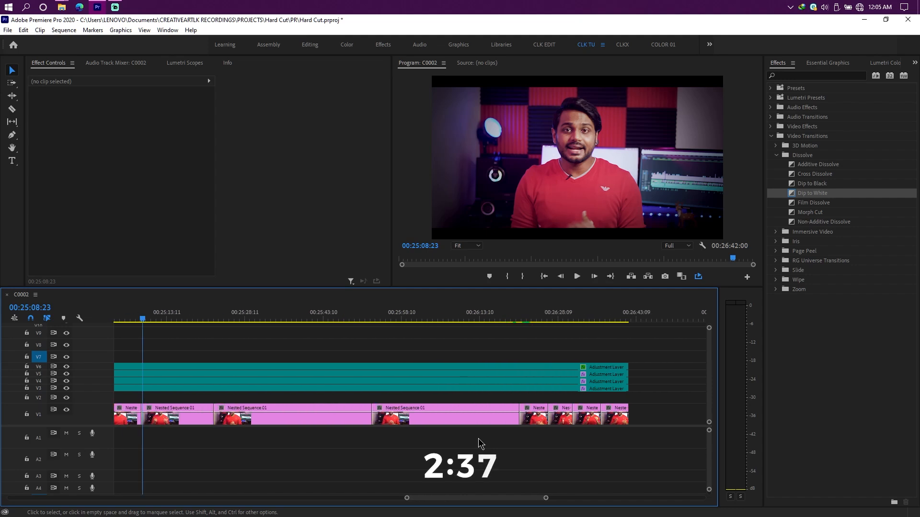
scroll(479, 439, "up", 1)
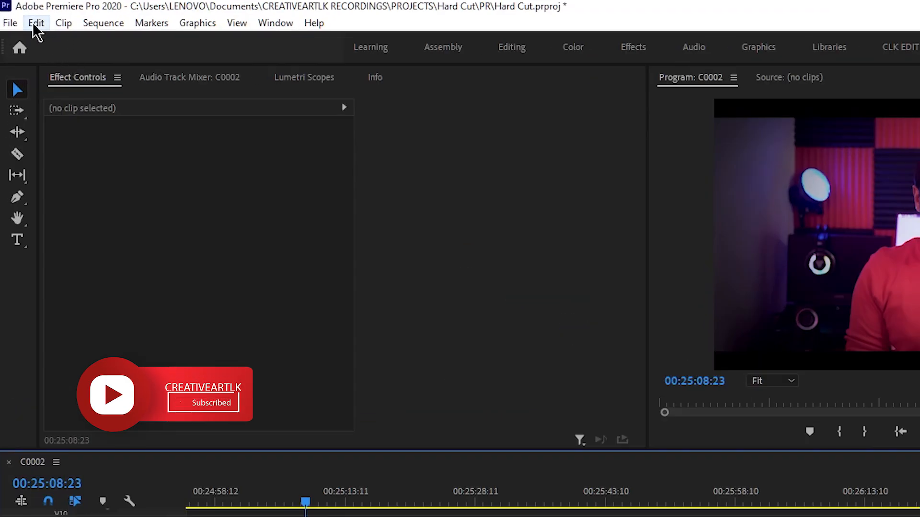
Step: Set the video transition default duration to 2 frames in the Timeline preferences
left_click(37, 24)
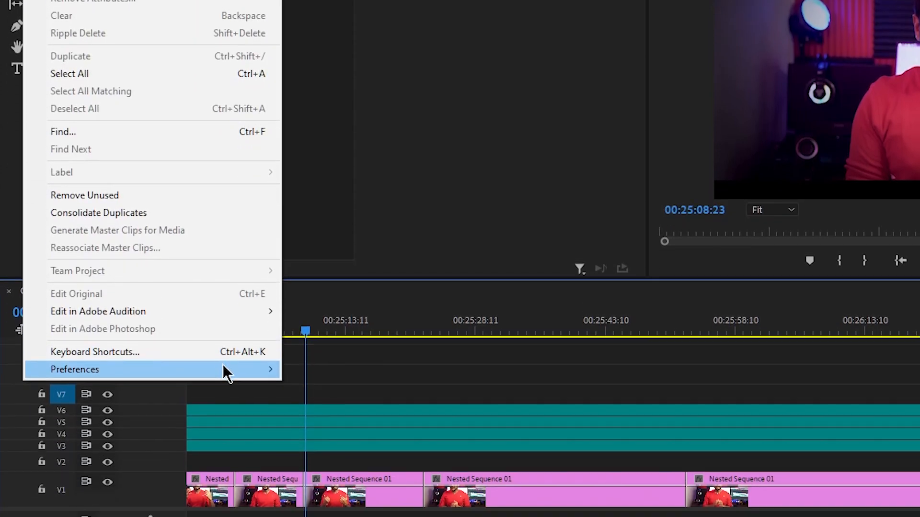
mouse_move(224, 477)
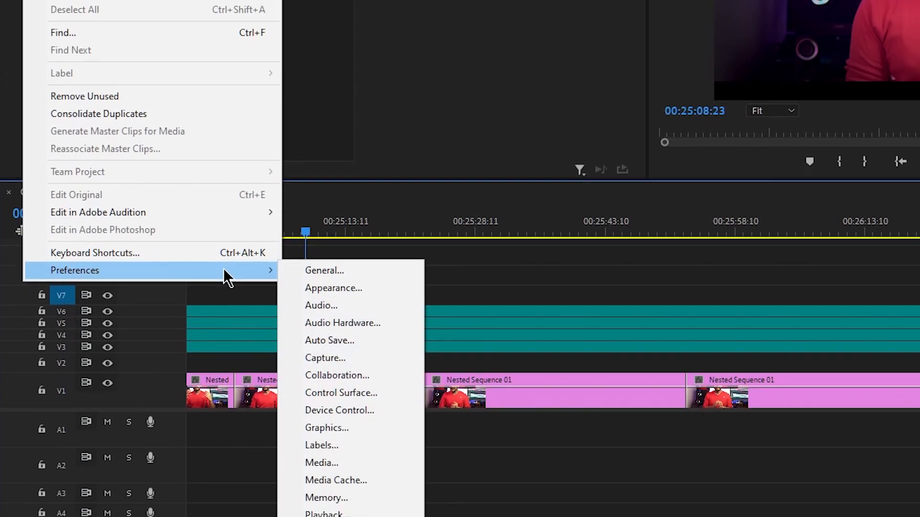
left_click(317, 268)
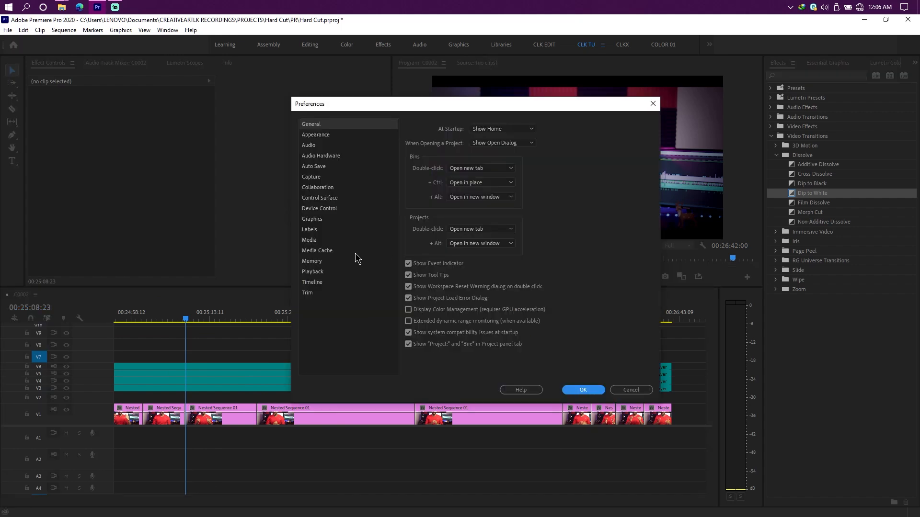
left_click(320, 283)
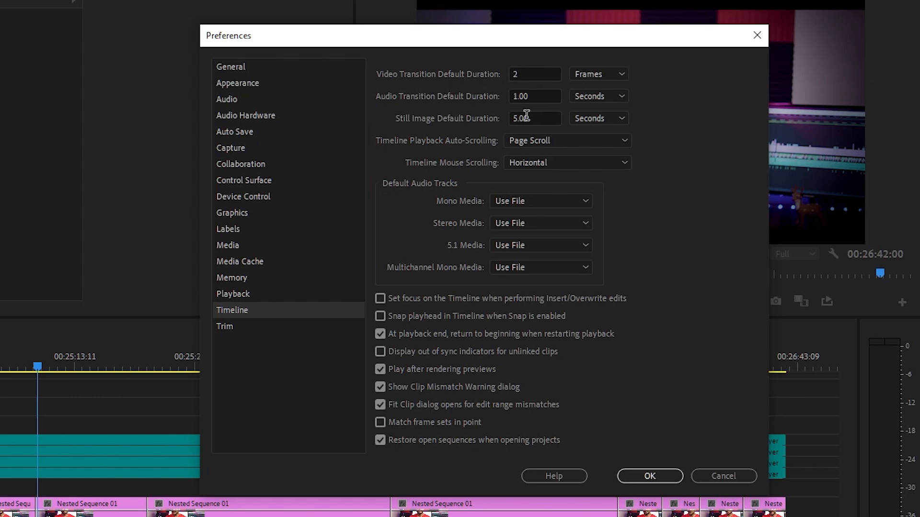
left_click(545, 74)
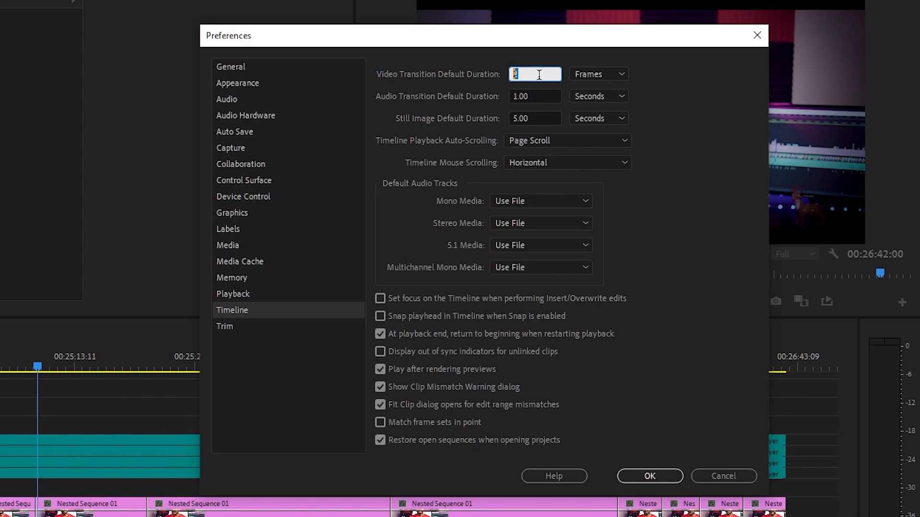
left_click(545, 67)
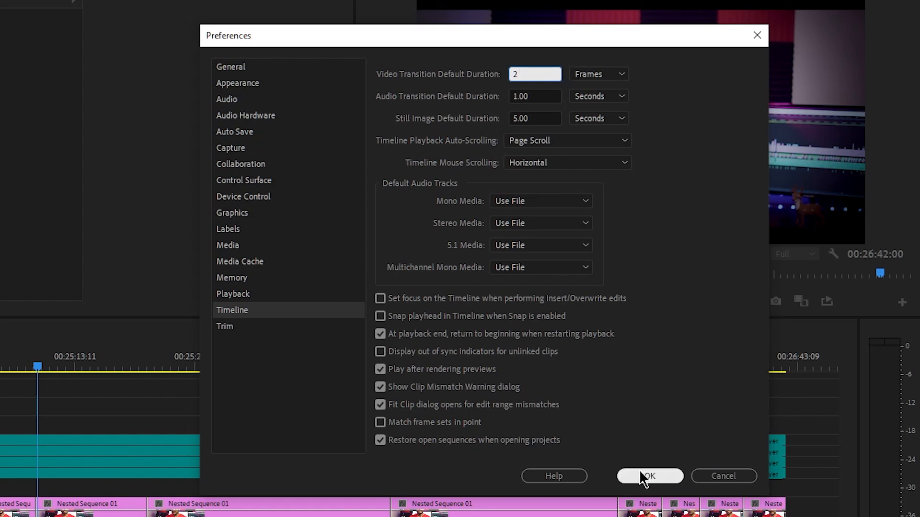
left_click(643, 471)
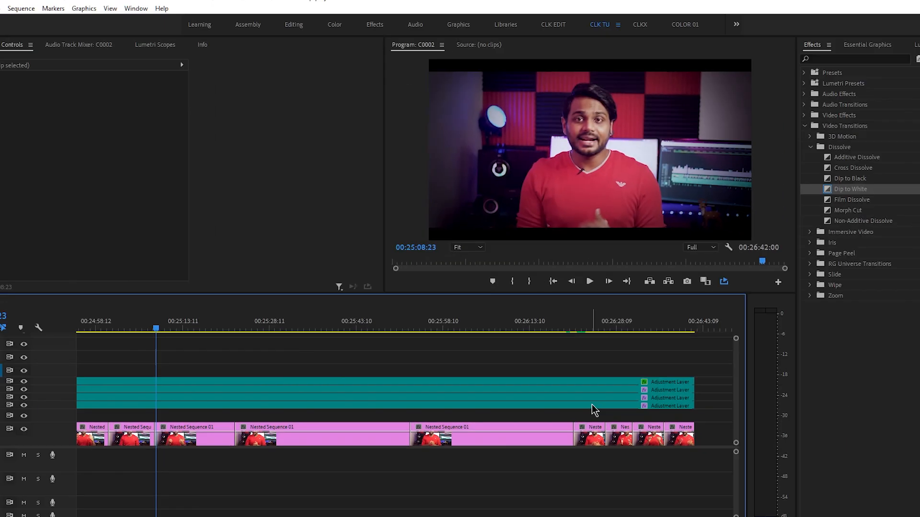
Step: Select all the nested clips on V1 and apply the default Dip to White transition to every cut between them
scroll(587, 383, "down", 2)
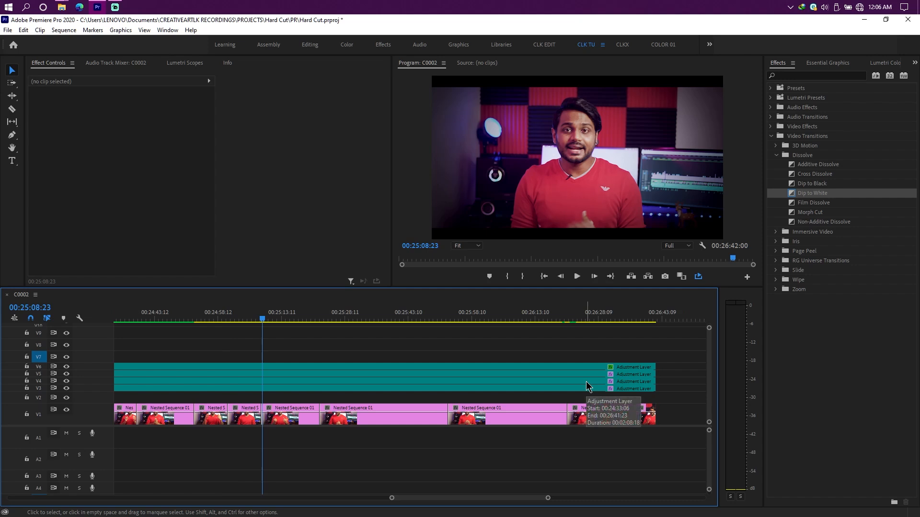
scroll(585, 382, "down", 3)
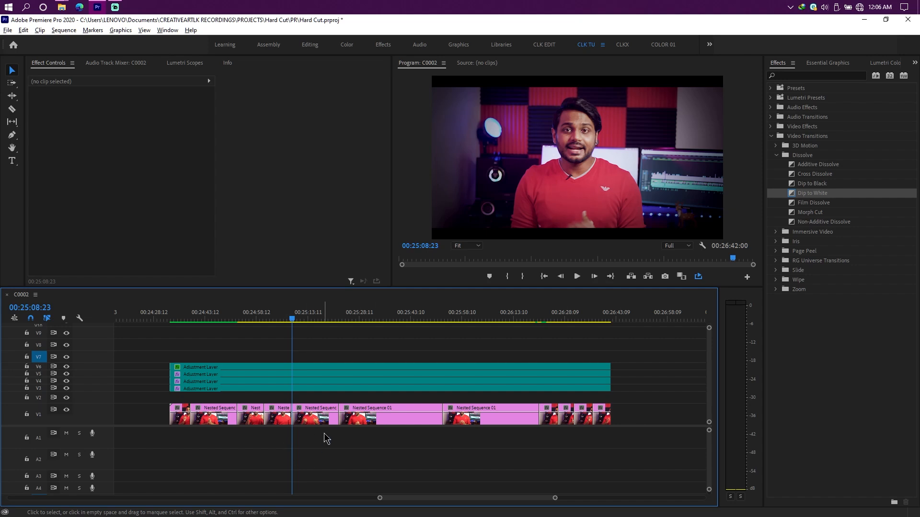
scroll(329, 438, "up", 1)
scroll(328, 439, "up", 4)
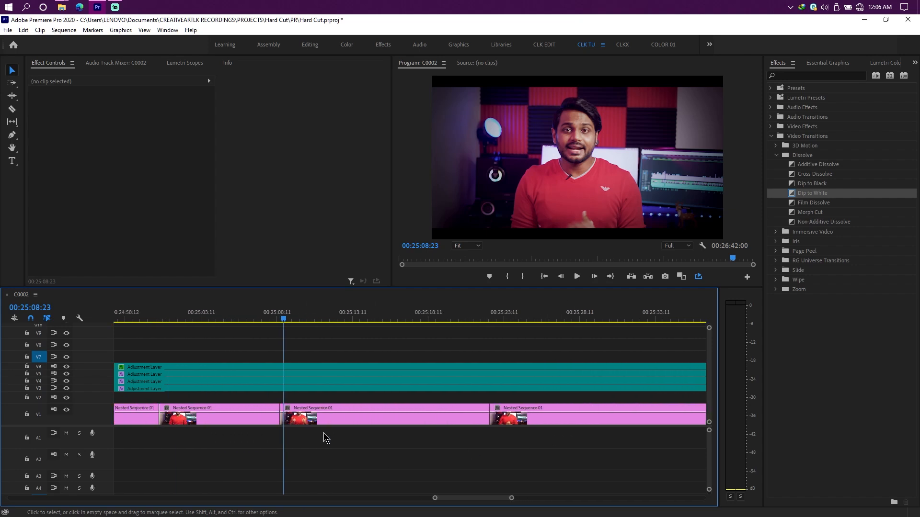
scroll(324, 438, "up", 2)
left_click(378, 421)
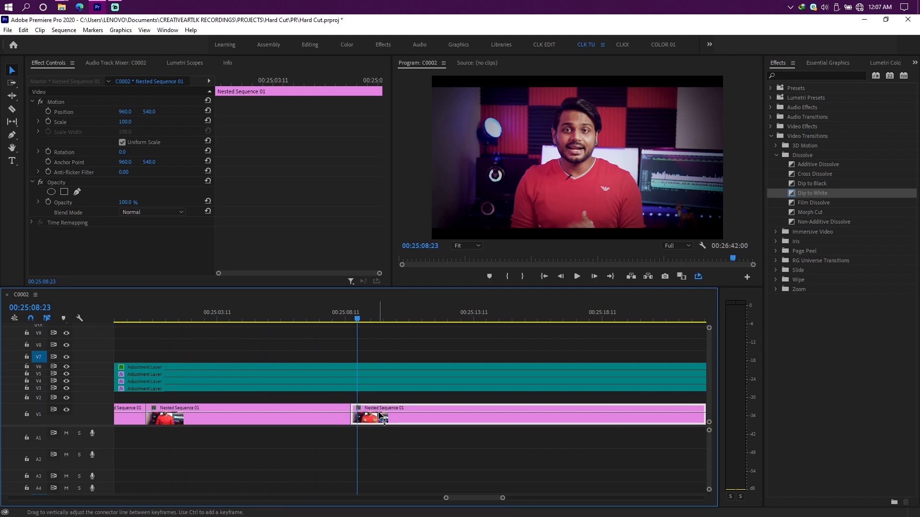
scroll(394, 429, "down", 8)
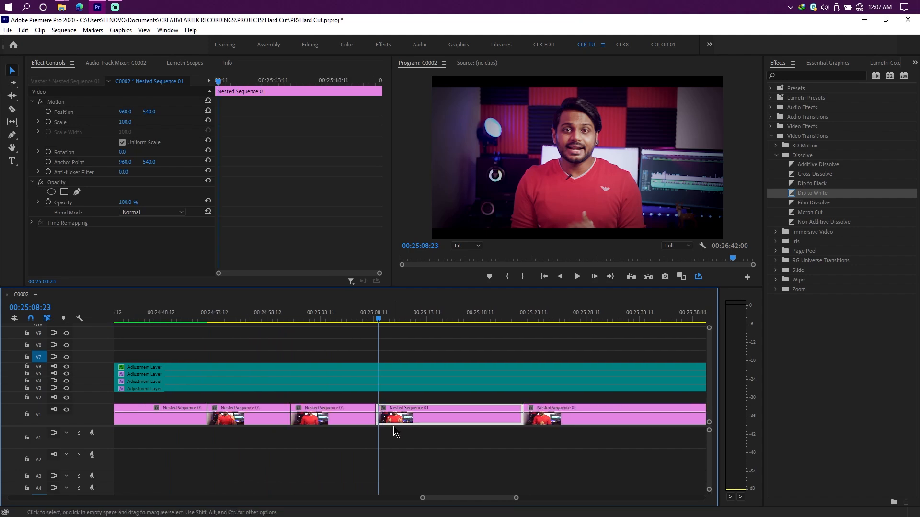
scroll(393, 429, "down", 5)
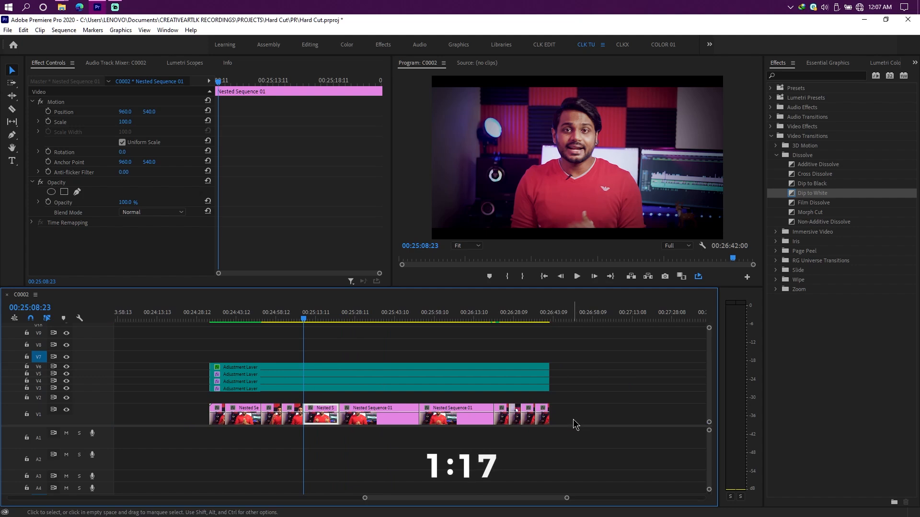
left_click_drag(578, 414, 200, 438)
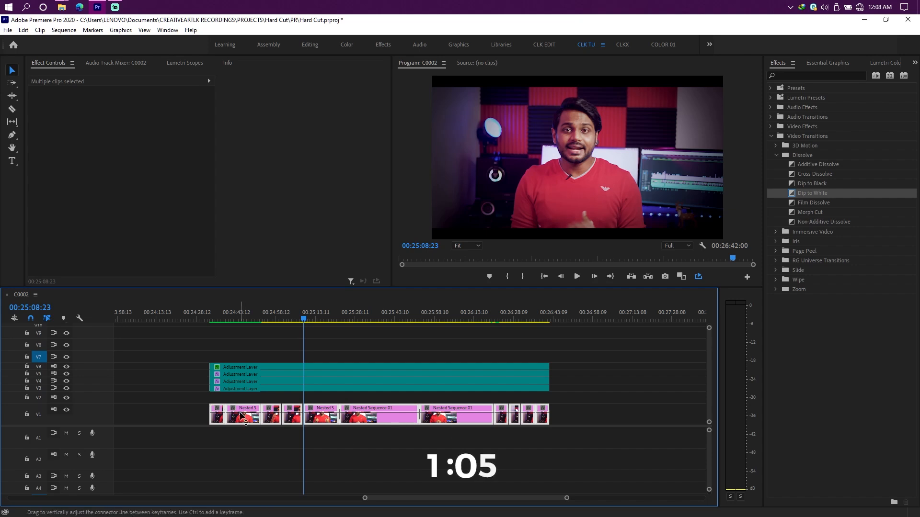
Step: Examine the Dip to White transitions at the V1 cuts and check the duration and alignment of one of them
scroll(248, 411, "up", 2)
scroll(401, 437, "up", 4)
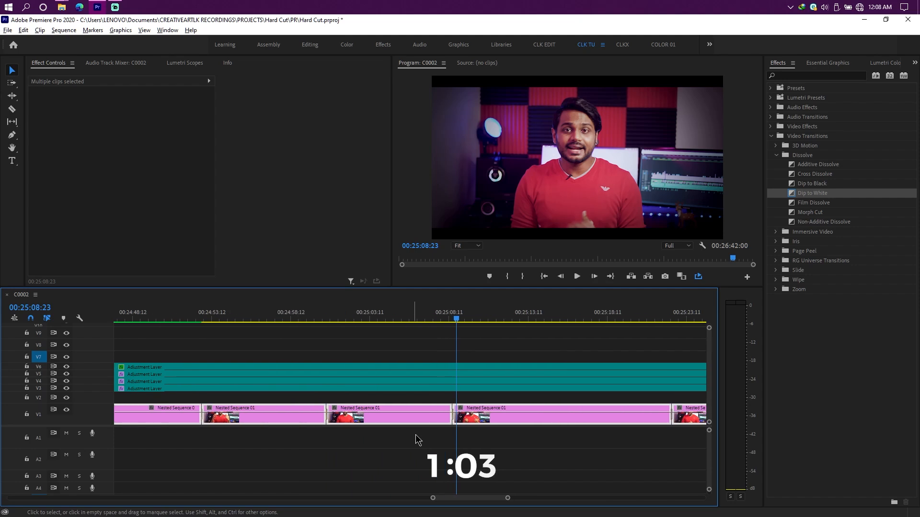
scroll(312, 422, "up", 4)
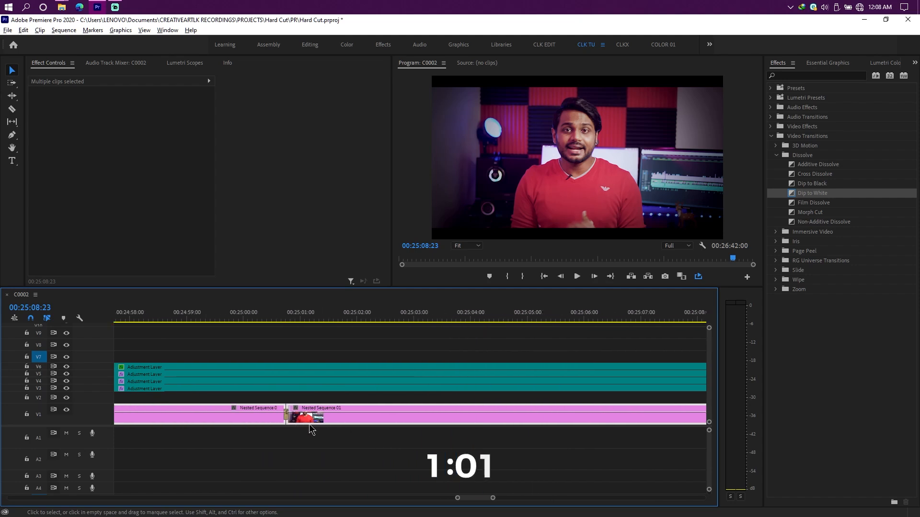
left_click(278, 415)
scroll(276, 419, "down", 5)
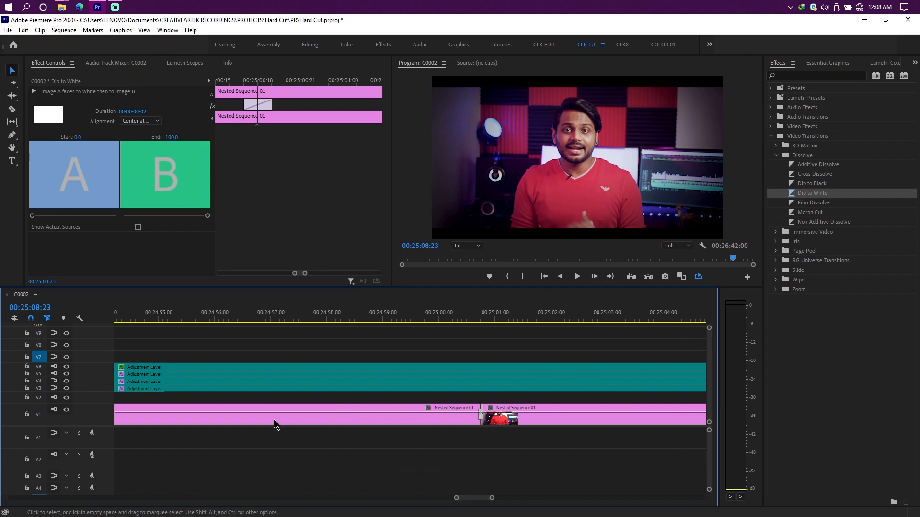
scroll(365, 441, "down", 5)
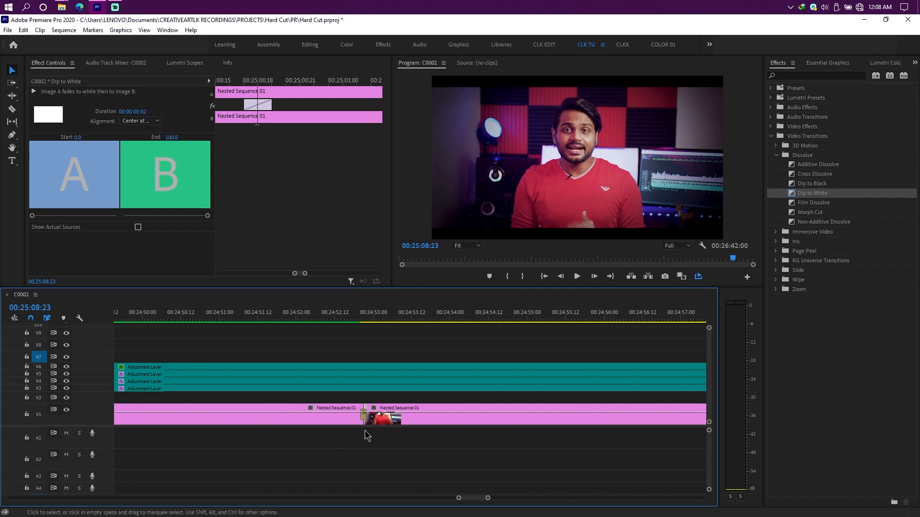
scroll(349, 442, "down", 8)
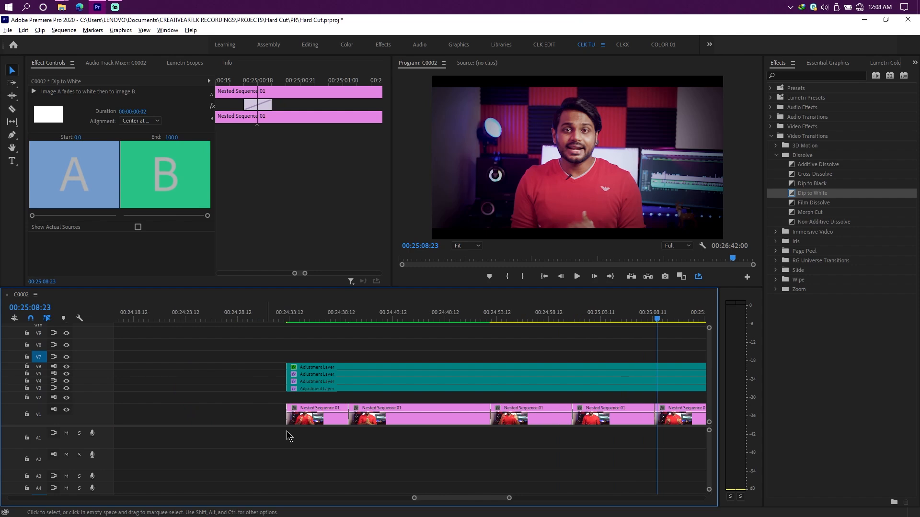
scroll(330, 436, "down", 3)
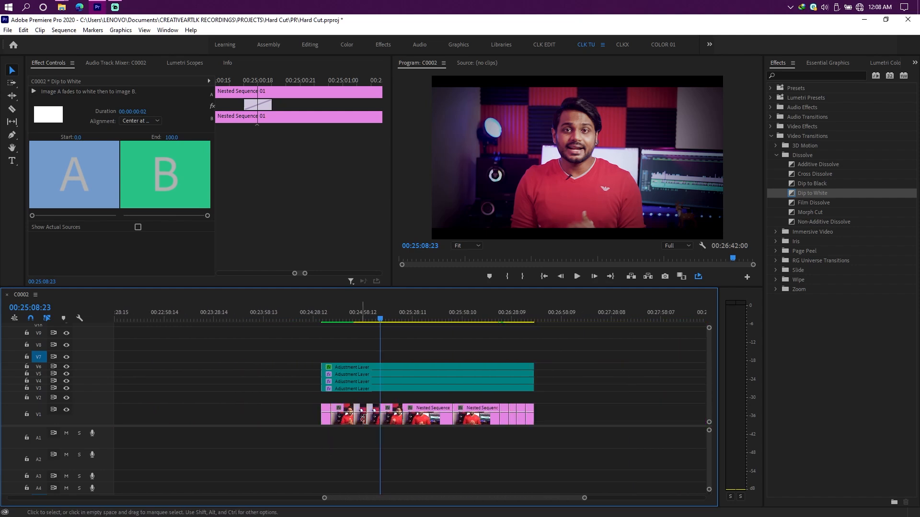
Step: Play the sequence across several of the V1 cuts to review how the Dip to White transitions look
scroll(367, 429, "up", 6)
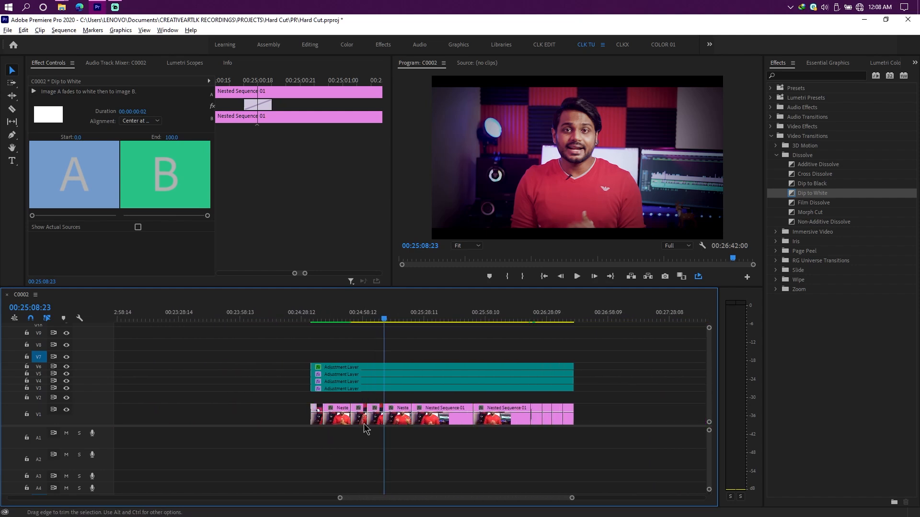
scroll(259, 412, "up", 2)
scroll(254, 402, "left", 3)
left_click_drag(313, 319, 434, 318)
key("space")
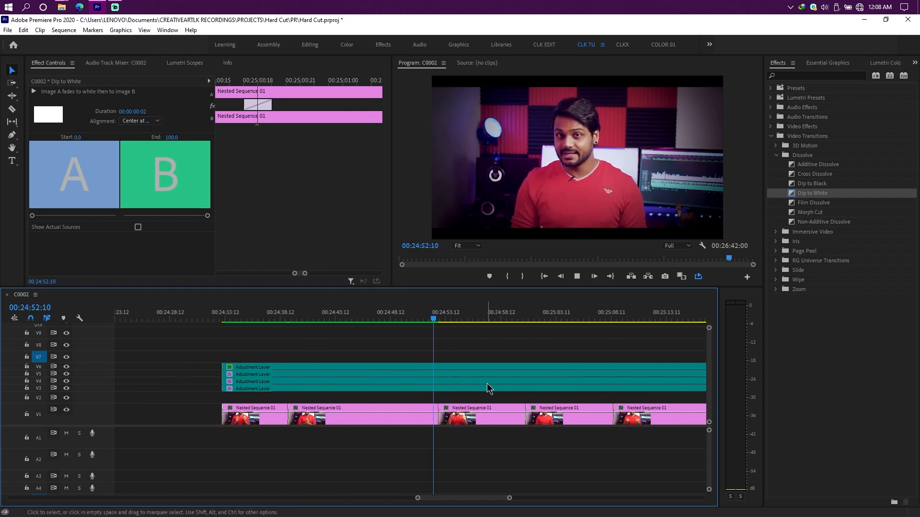
scroll(501, 393, "down", 2)
left_click(420, 320)
key("space")
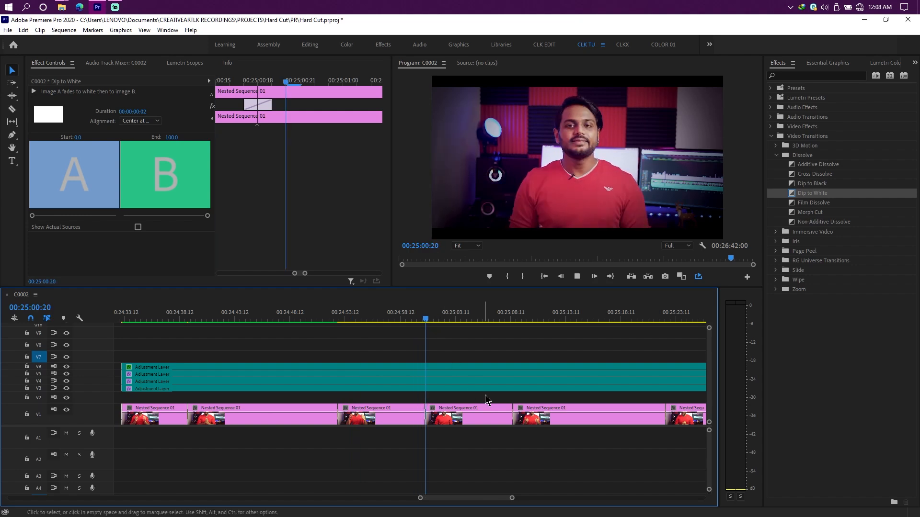
left_click(510, 320)
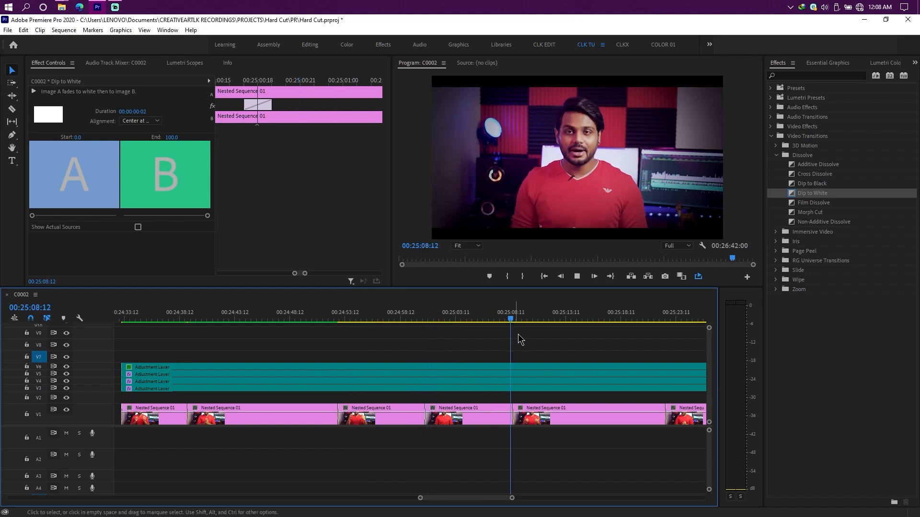
key("space")
scroll(549, 422, "down", 3, "alt")
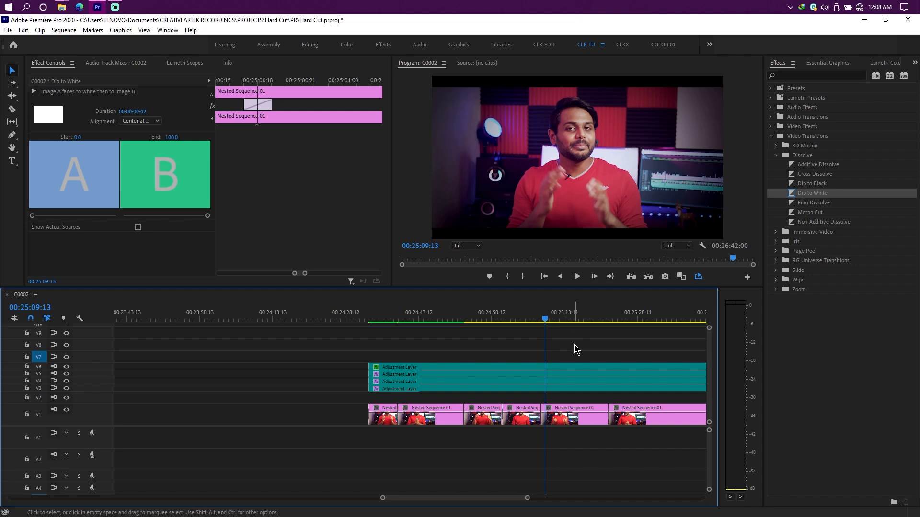
scroll(591, 375, "down", 2)
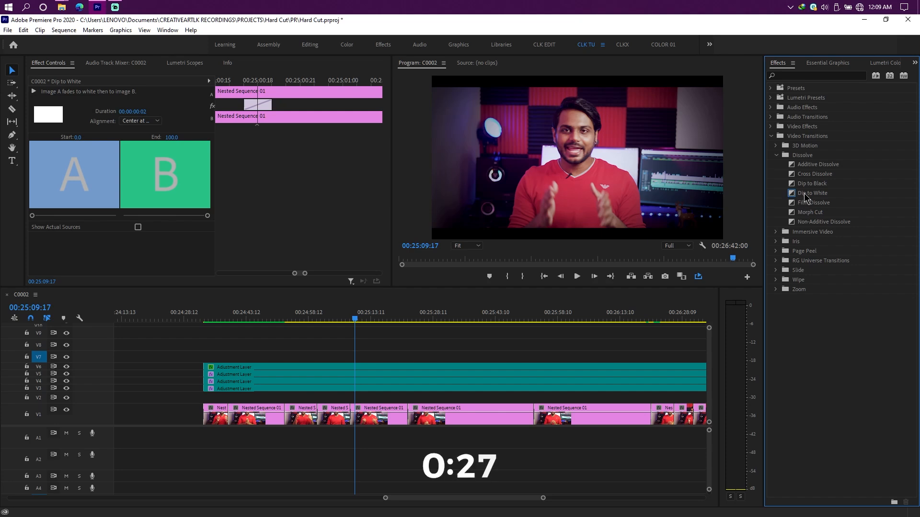
Step: Set Dip to White as the default video transition
right_click(798, 194)
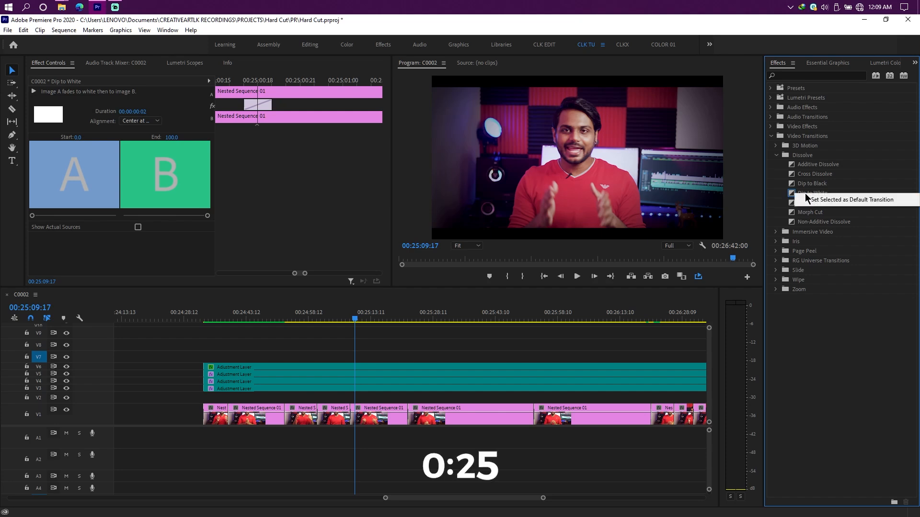
left_click(836, 201)
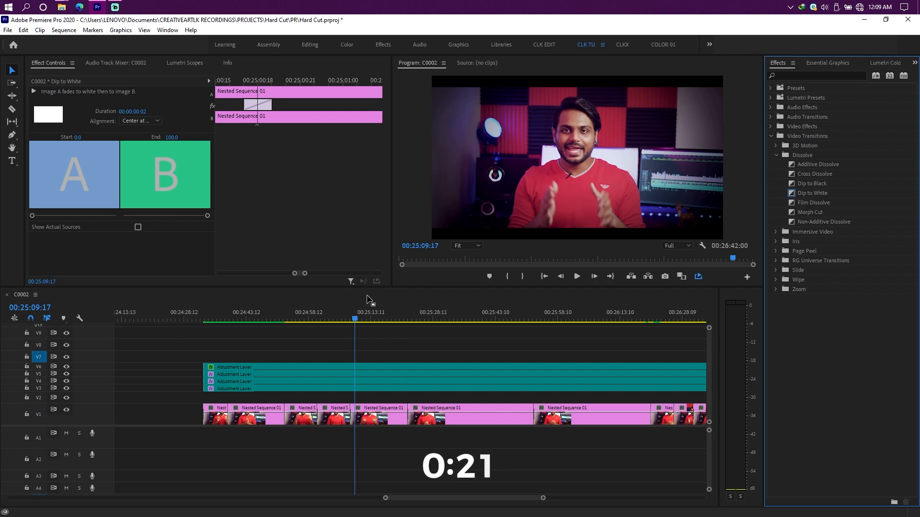
Step: Set the video transition default duration to 2 frames in the Timeline preferences and accept the settings
left_click(28, 29)
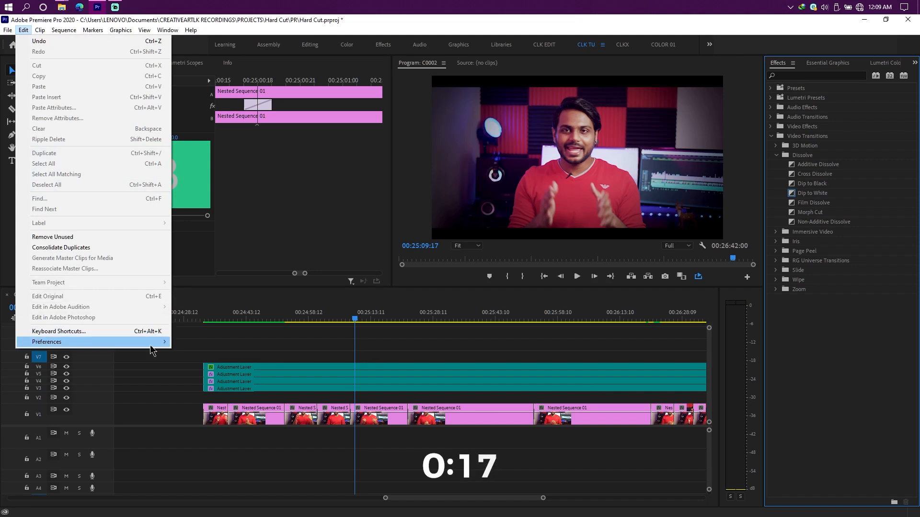
mouse_move(151, 343)
left_click(196, 342)
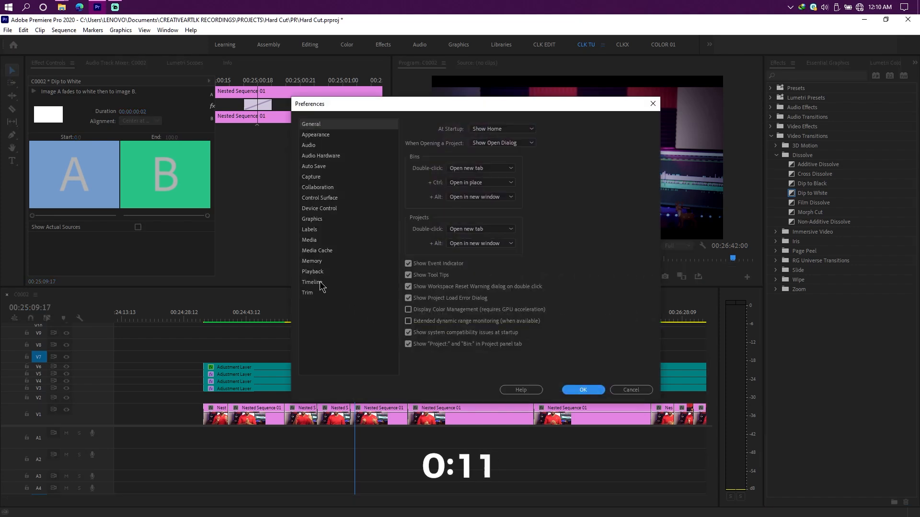
left_click(320, 283)
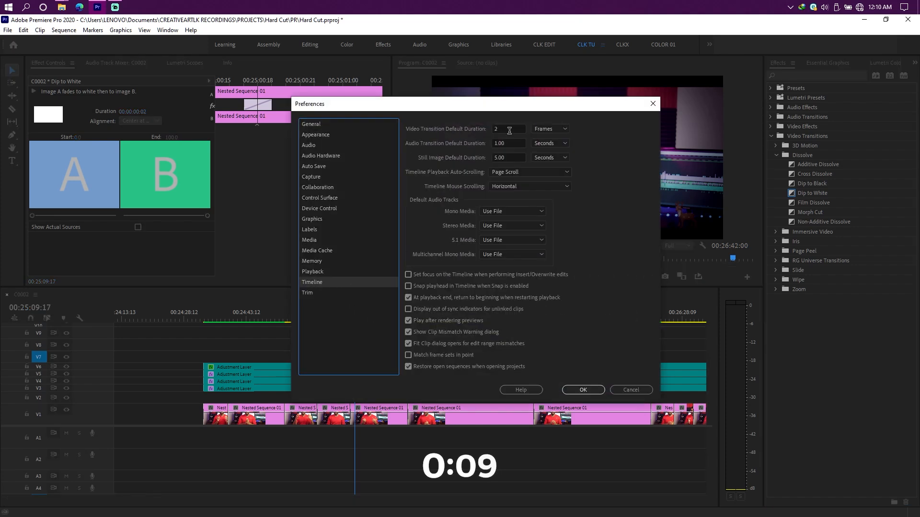
left_click(512, 128)
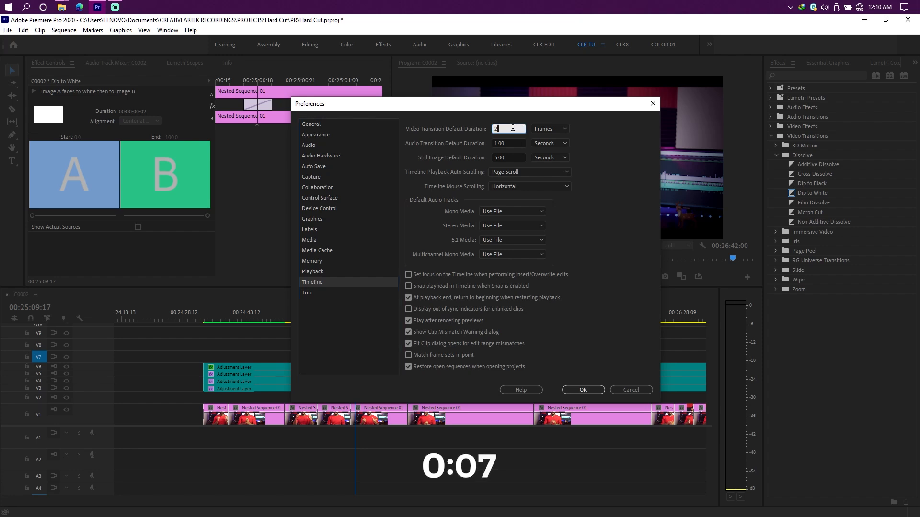
left_click(564, 130)
left_click(604, 135)
left_click(583, 390)
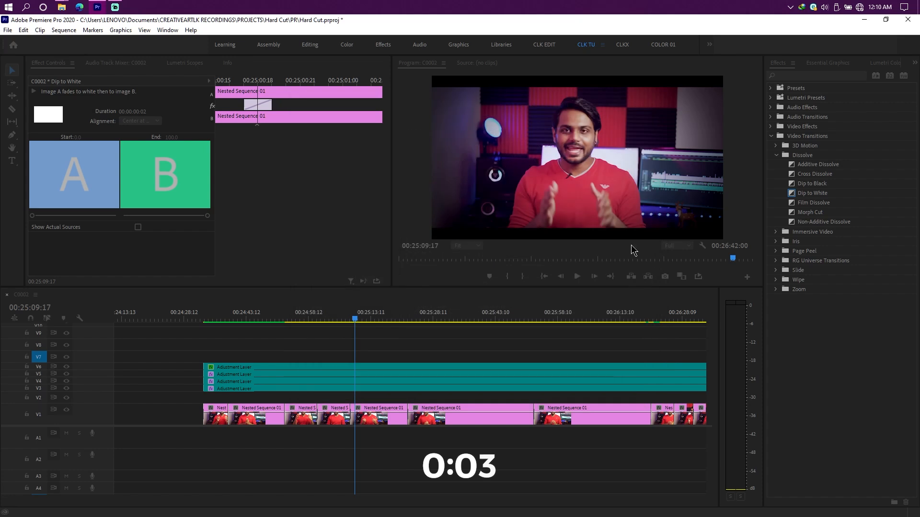
Step: Select all the nested clips on V1, leaving the adjustment layers above them unselected
scroll(579, 422, "down", 5)
left_click_drag(665, 411, 340, 420)
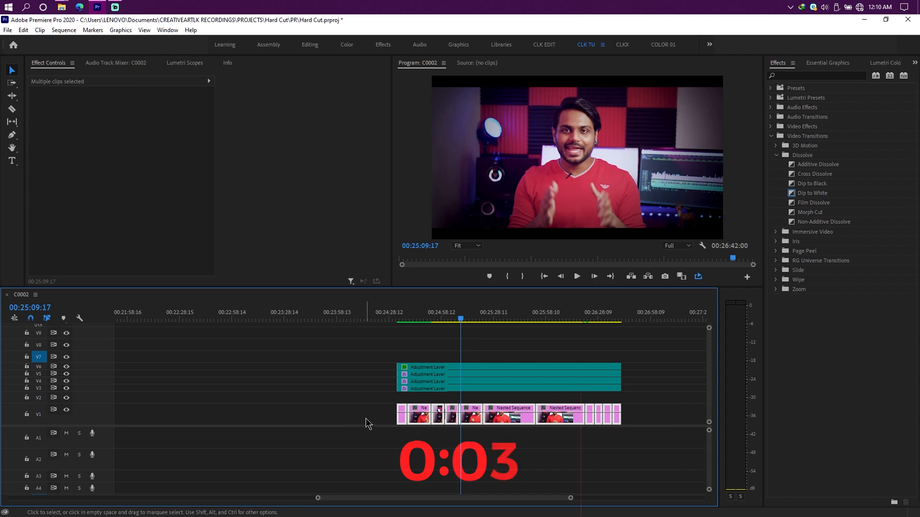
scroll(489, 415, "up", 2)
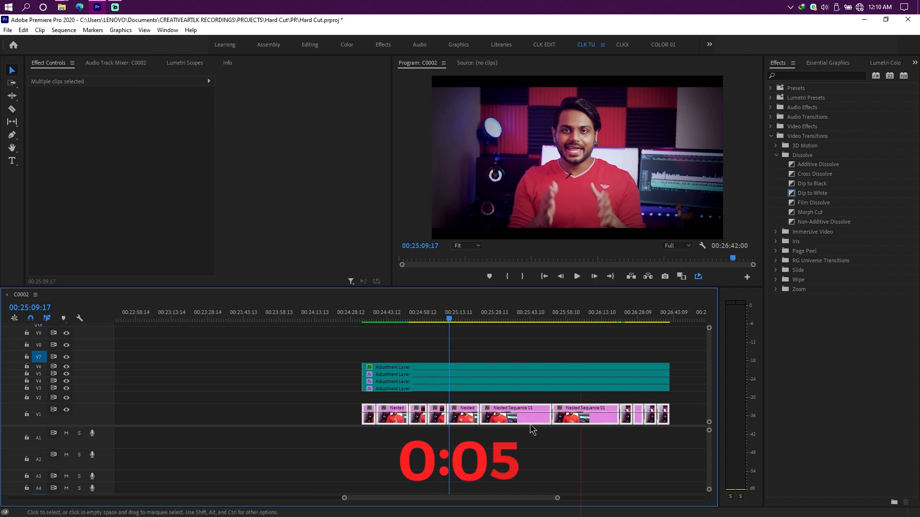
scroll(533, 428, "down", 2)
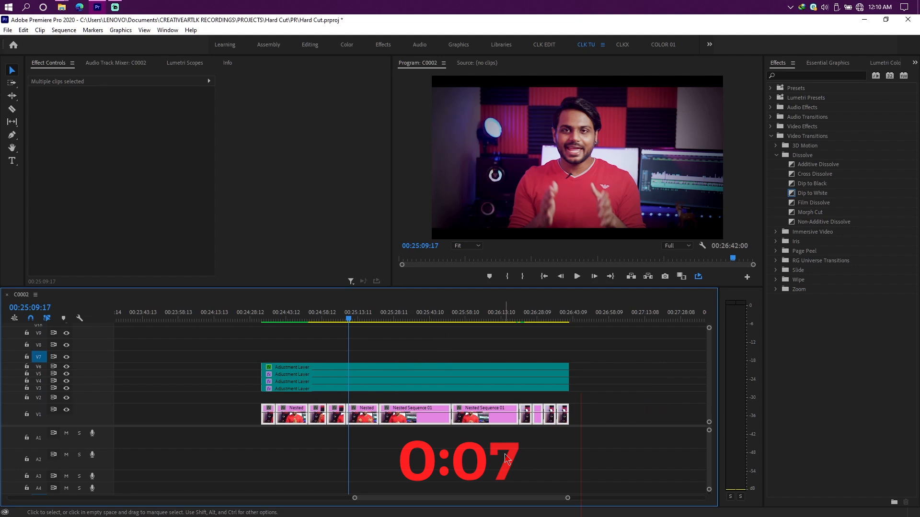